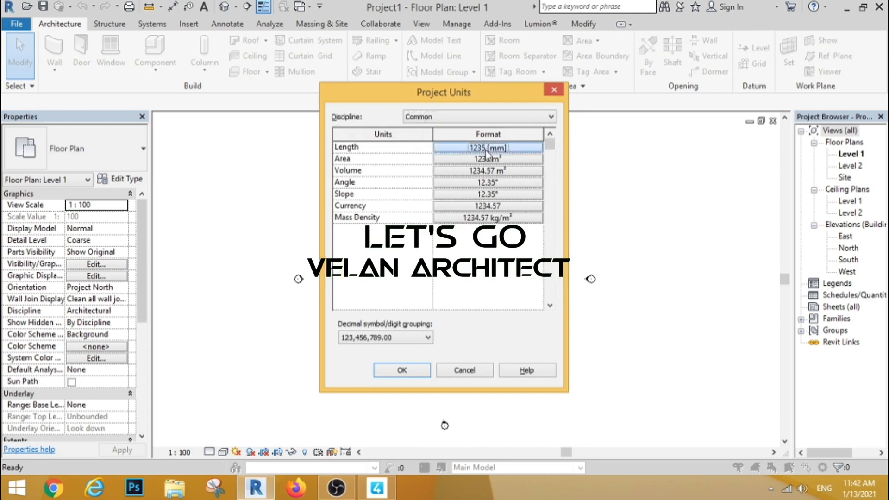
Step: Set the project length units to centimeters with 0 decimal places
{"action": "left_click", "coordinate": [482, 170]}
{"action": "left_click", "coordinate": [436, 233]}
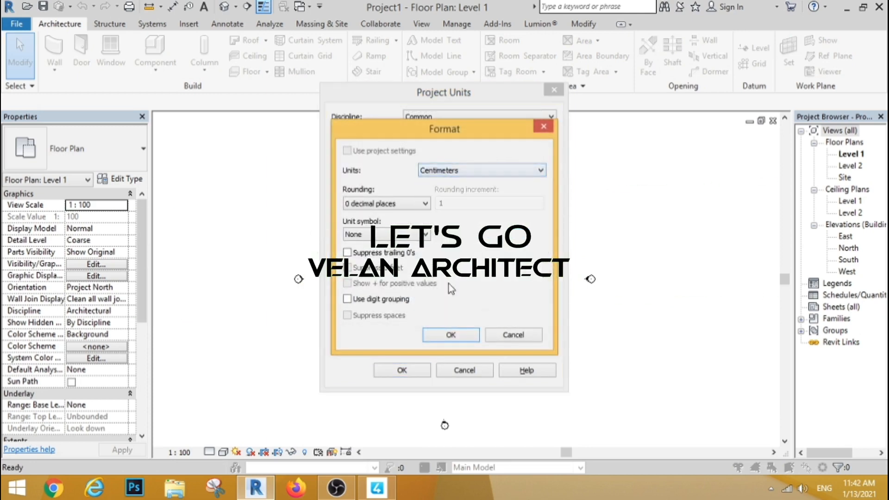
{"action": "left_click", "coordinate": [450, 335]}
{"action": "left_click", "coordinate": [402, 370]}
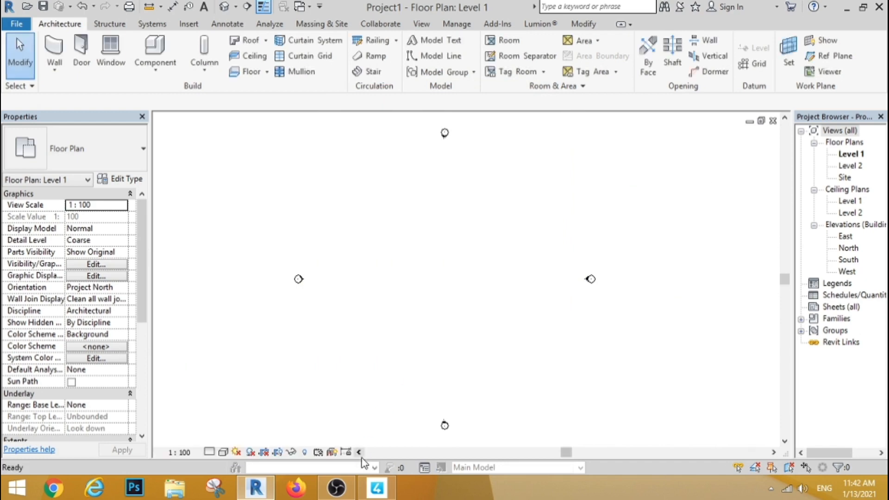
Step: Start a new stair on Level 1 and choose the Cast-In-Place Monolithic Stair type
{"action": "scroll", "coordinate": [466, 274], "scroll_direction": "down", "scroll_amount": 1}
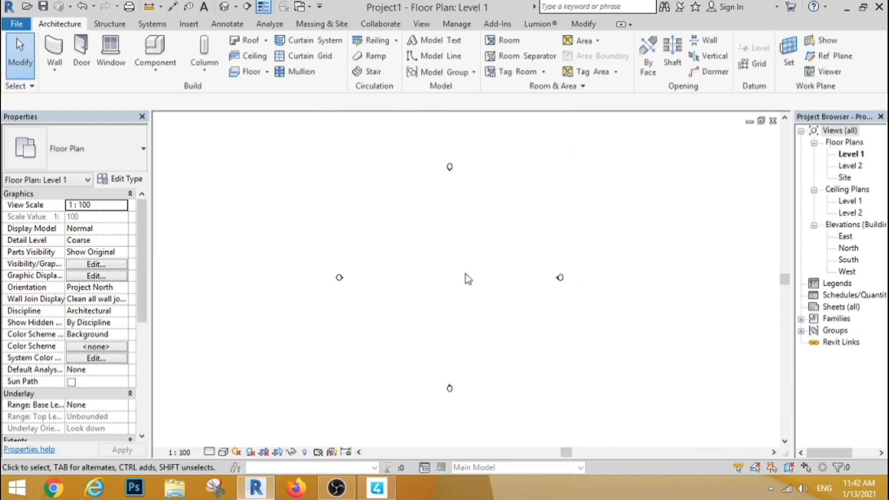
{"action": "scroll", "coordinate": [466, 274], "scroll_direction": "up", "scroll_amount": 2}
{"action": "scroll", "coordinate": [417, 271], "scroll_direction": "down", "scroll_amount": 1}
{"action": "scroll", "coordinate": [443, 177], "scroll_direction": "down", "scroll_amount": 2}
{"action": "scroll", "coordinate": [440, 139], "scroll_direction": "up", "scroll_amount": 2}
{"action": "scroll", "coordinate": [440, 144], "scroll_direction": "up", "scroll_amount": 1}
{"action": "scroll", "coordinate": [440, 141], "scroll_direction": "down", "scroll_amount": 1}
{"action": "scroll", "coordinate": [443, 203], "scroll_direction": "up", "scroll_amount": 1}
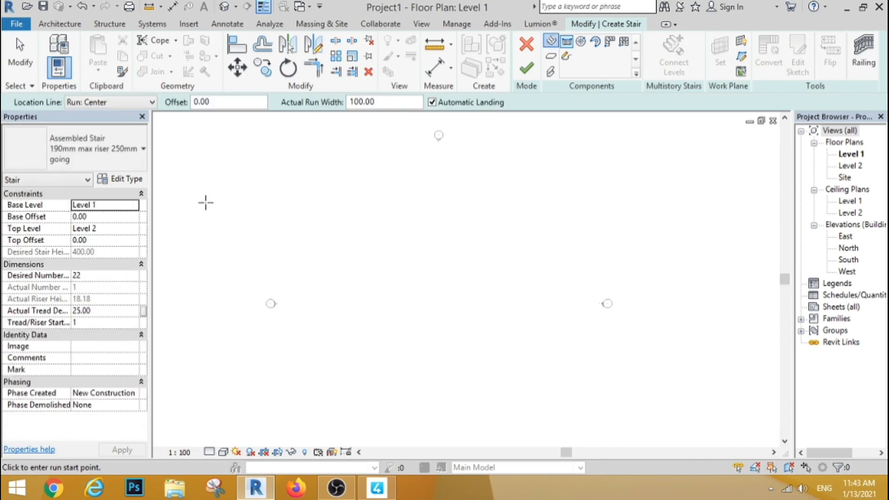
{"action": "left_click", "coordinate": [124, 161]}
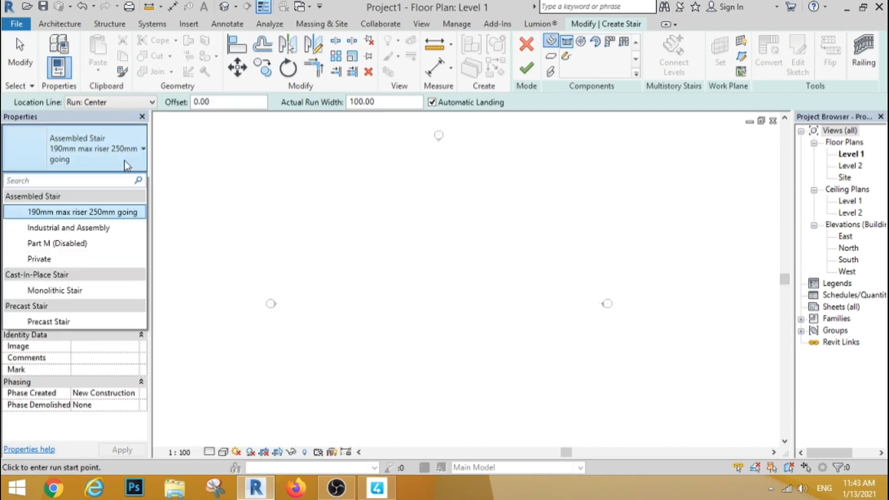
{"action": "left_click", "coordinate": [83, 291]}
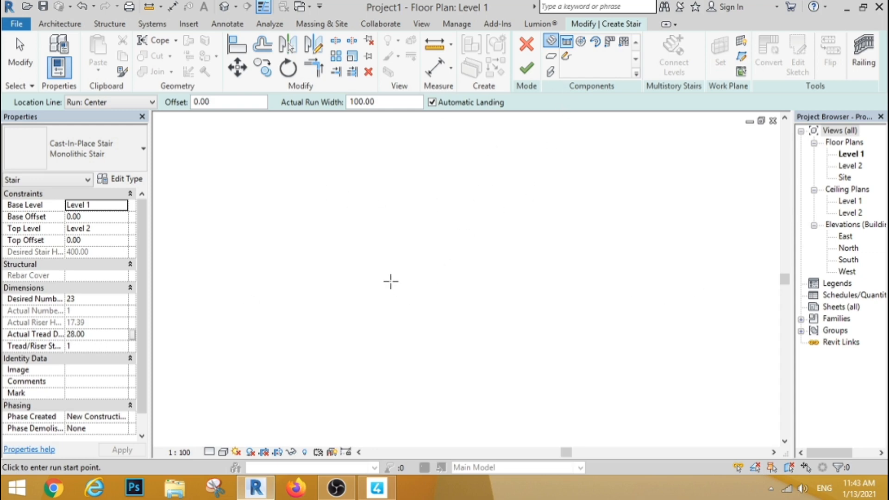
Step: Draw a U-shaped stair with a first run about 308 cm long and a parallel return run starting about 230 cm from its outer edge
{"action": "left_click", "coordinate": [391, 302]}
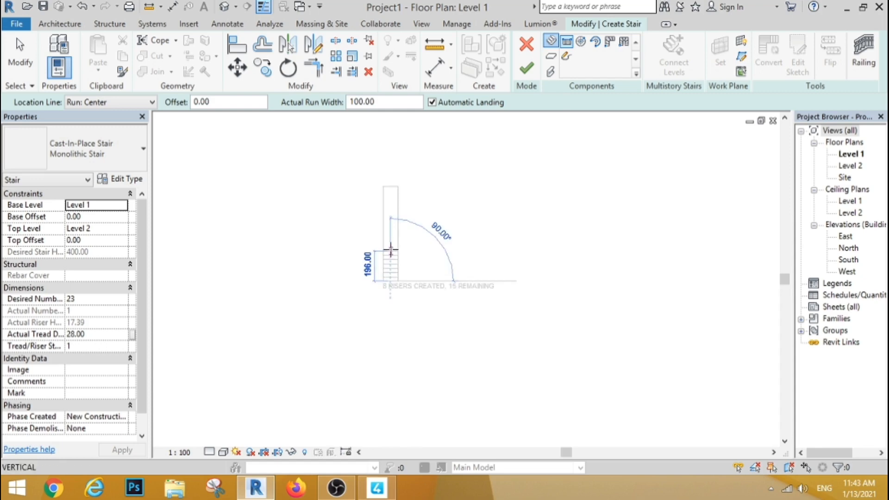
{"action": "scroll", "coordinate": [391, 243], "scroll_direction": "up", "scroll_amount": 2}
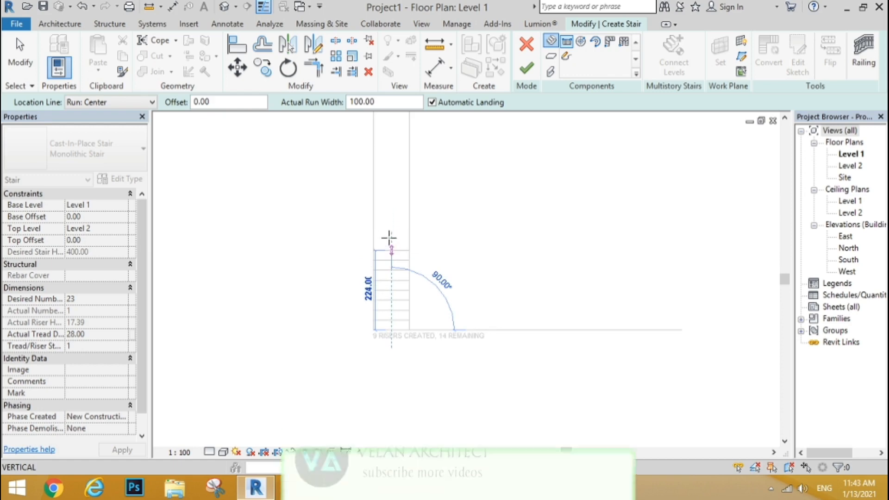
{"action": "left_click", "coordinate": [451, 221]}
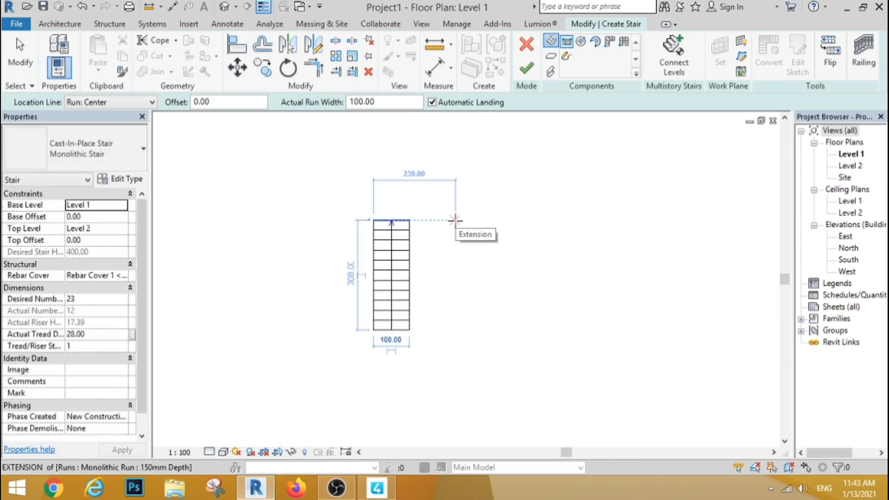
{"action": "left_click", "coordinate": [456, 220]}
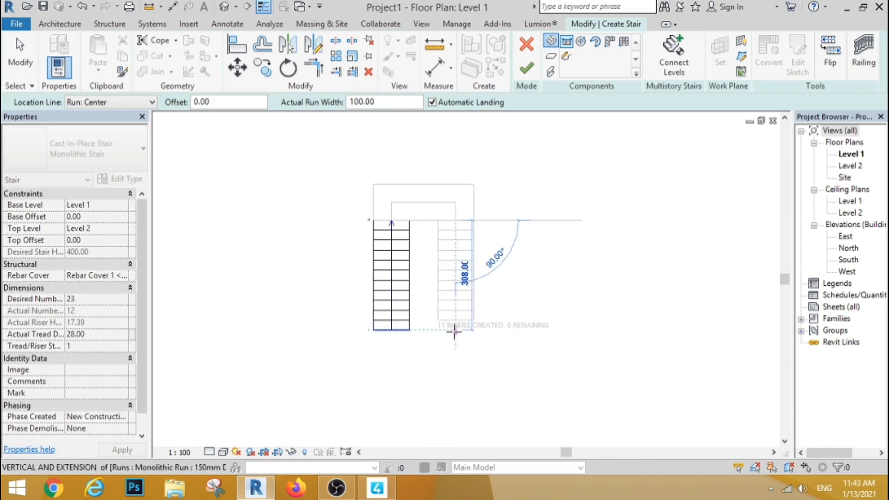
{"action": "key", "text": "Escape"}
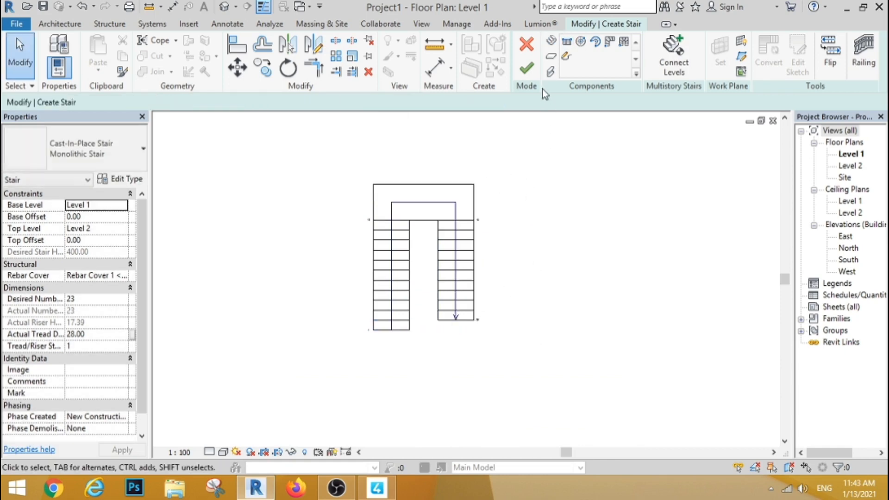
{"action": "left_click", "coordinate": [532, 70]}
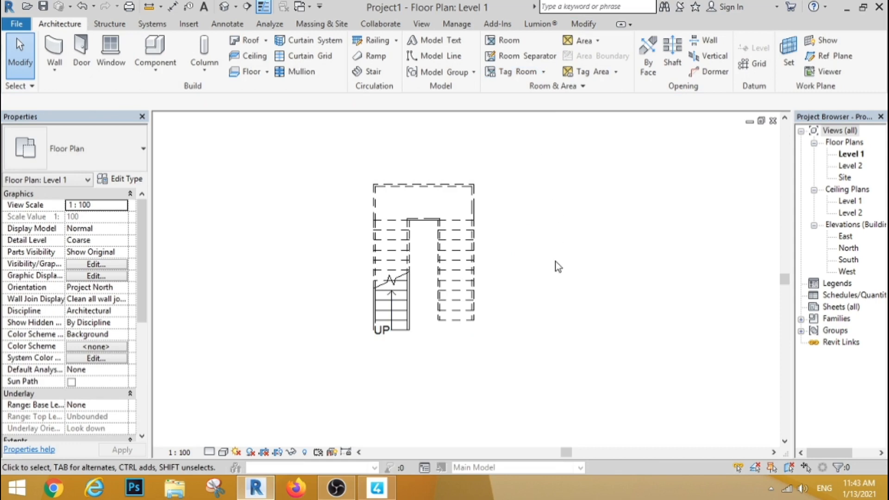
Step: Show the stair in the default 3D view and delete its inner and outer railings
{"action": "left_click", "coordinate": [225, 7]}
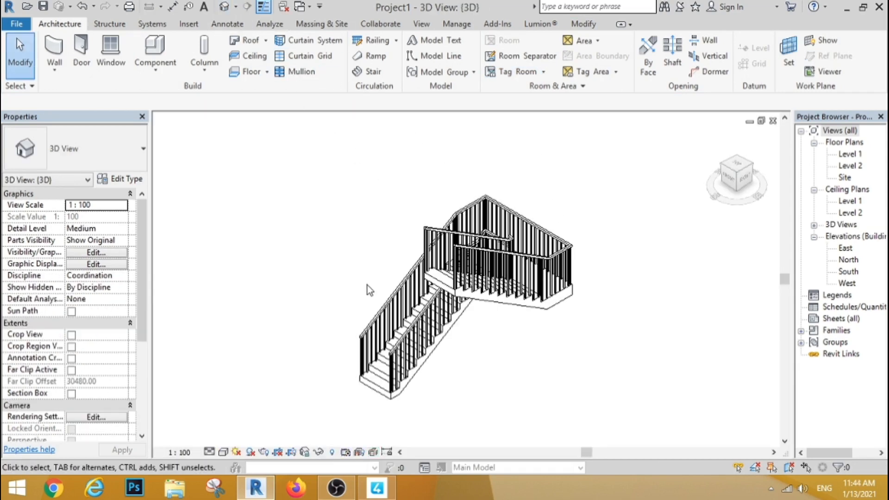
{"action": "middle_click_drag", "start_coordinate": [367, 286], "coordinate": [445, 239], "text": "shift"}
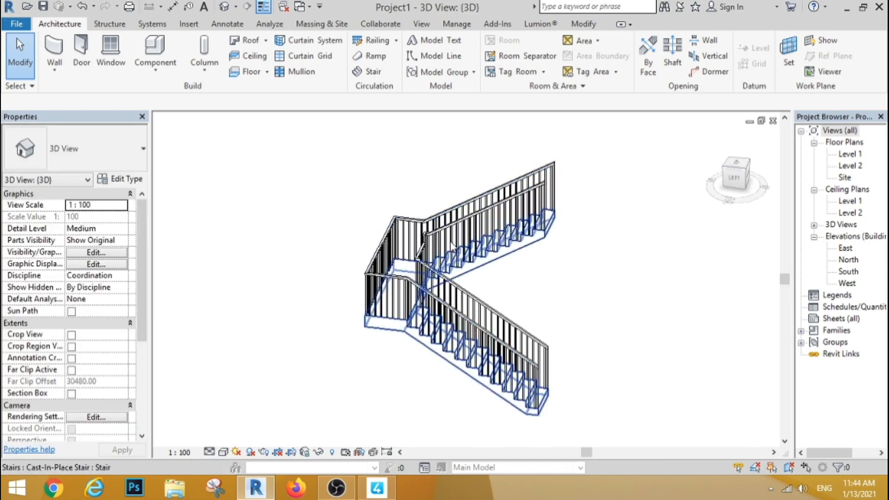
{"action": "left_click", "coordinate": [445, 236]}
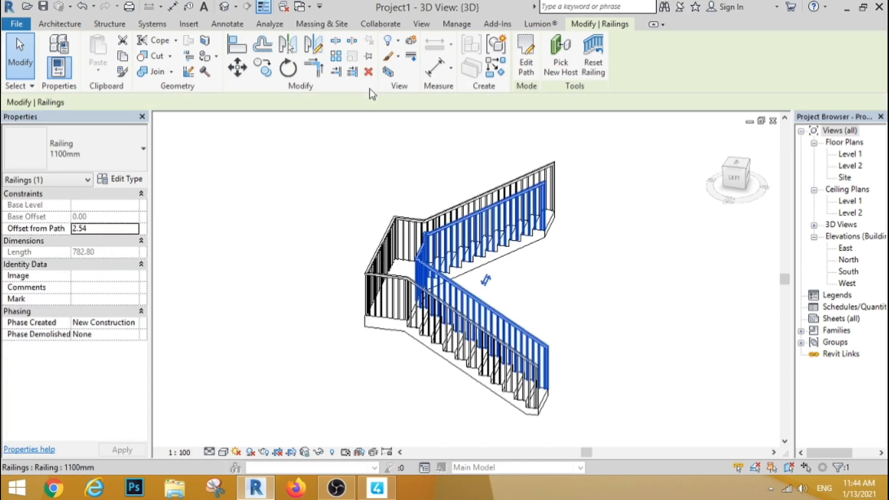
{"action": "left_click", "coordinate": [367, 75]}
{"action": "left_click", "coordinate": [421, 225]}
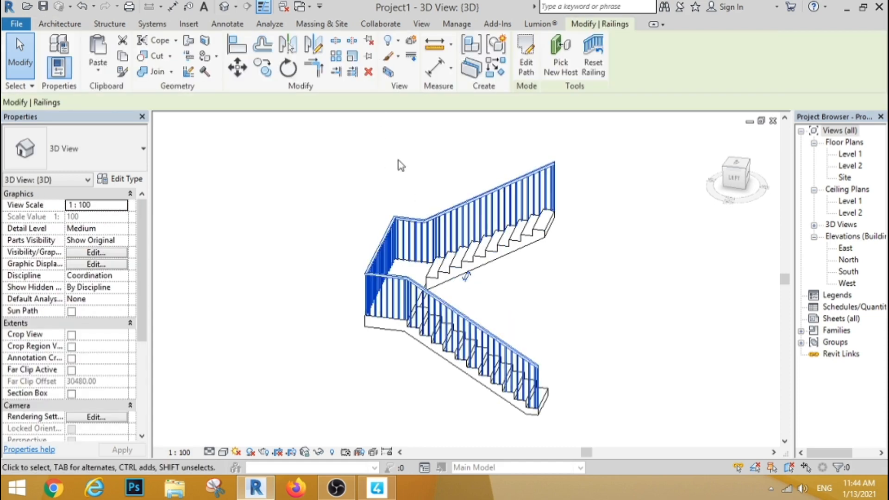
{"action": "left_click", "coordinate": [369, 73]}
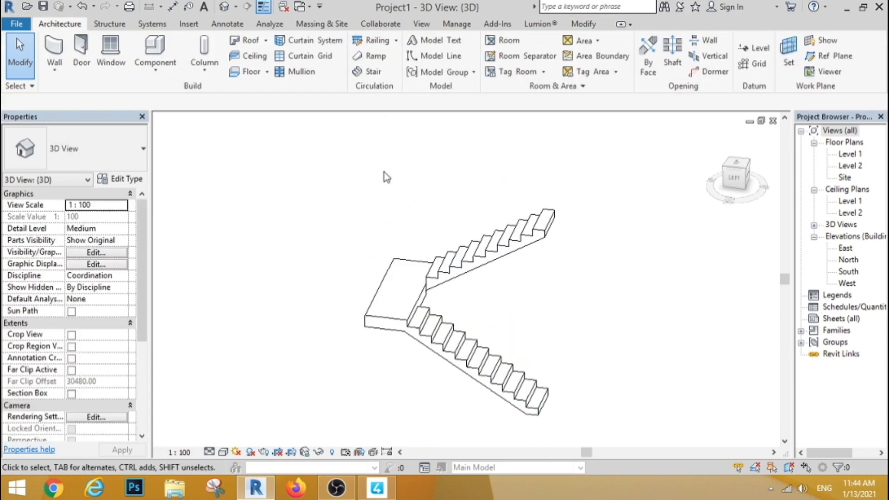
Step: Show material textures in the 3D view and set the stair type's right support to Stringer (Closed)
{"action": "left_click", "coordinate": [224, 453]}
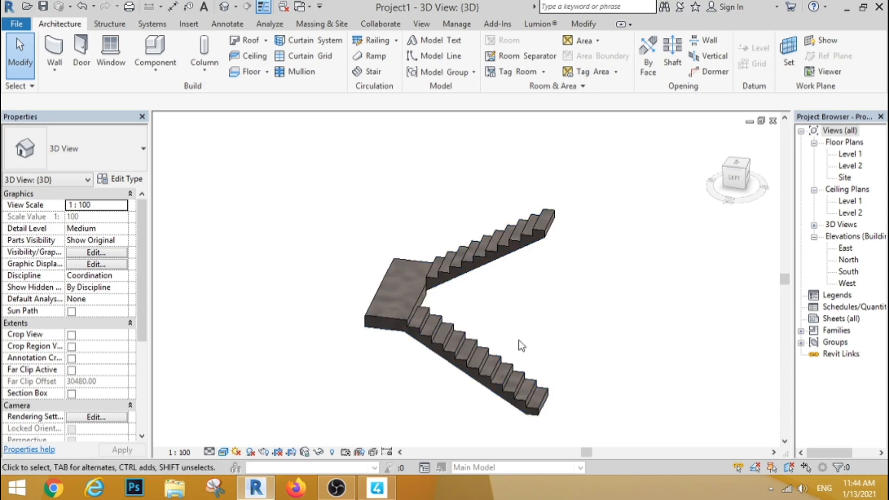
{"action": "left_click", "coordinate": [455, 348]}
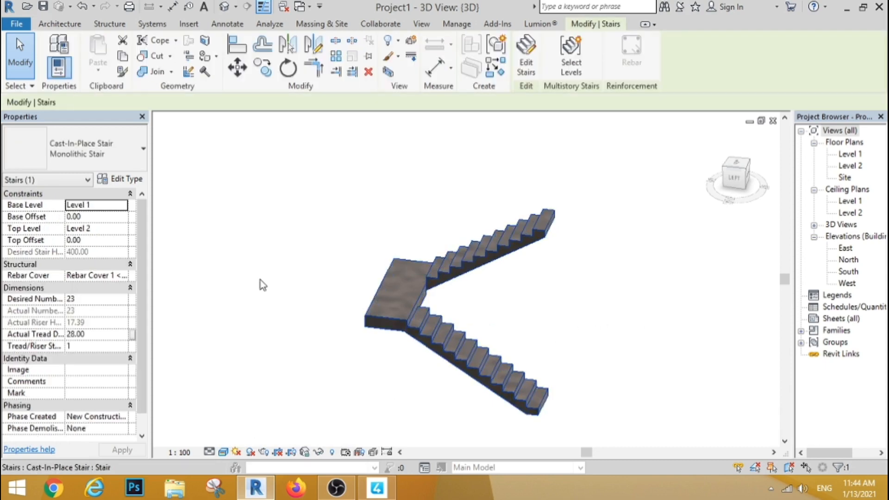
{"action": "left_click", "coordinate": [123, 181]}
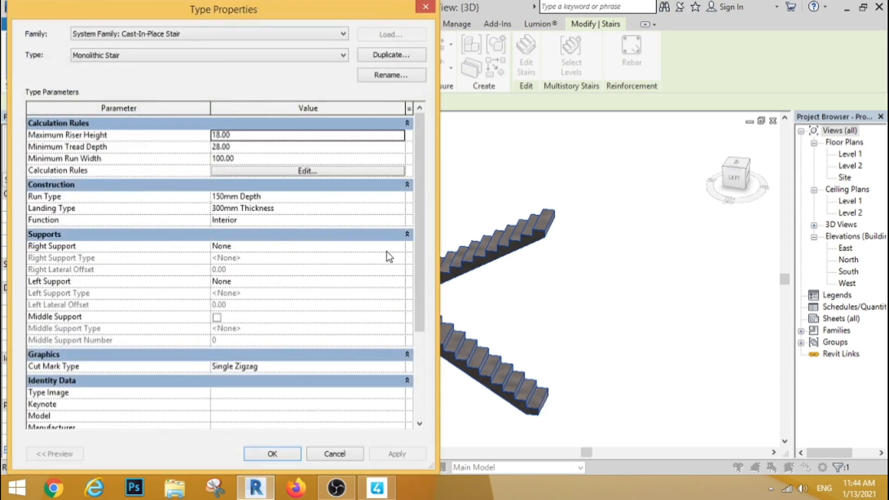
{"action": "left_click", "coordinate": [399, 246]}
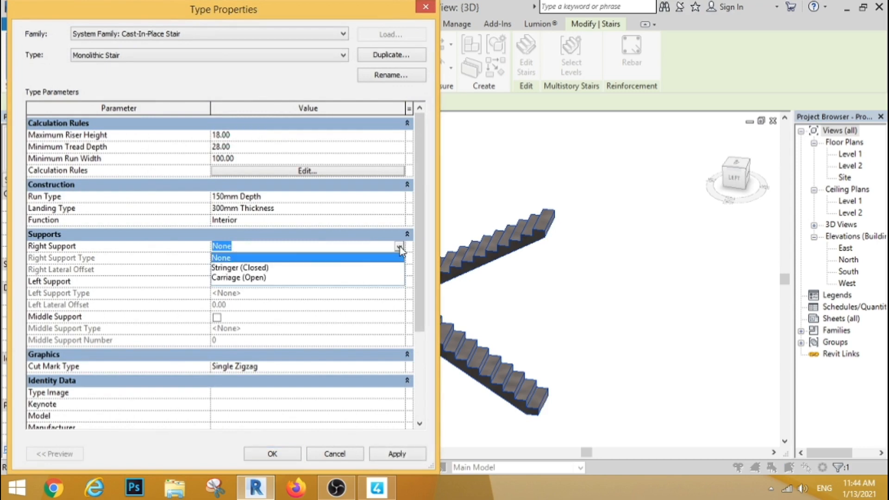
{"action": "left_click", "coordinate": [259, 268]}
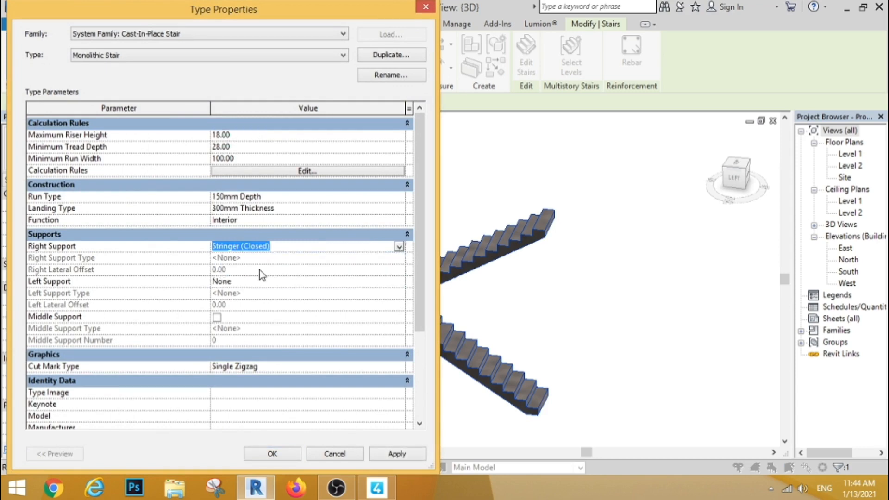
Step: Assign the Gypsum Wall Board material to the right support type, Stringer - 50mm Width
{"action": "left_click", "coordinate": [391, 258]}
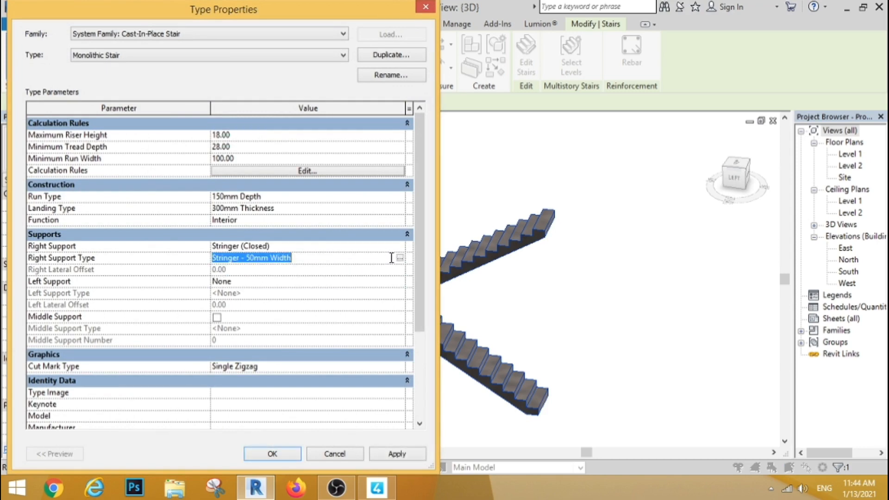
{"action": "left_click", "coordinate": [400, 258]}
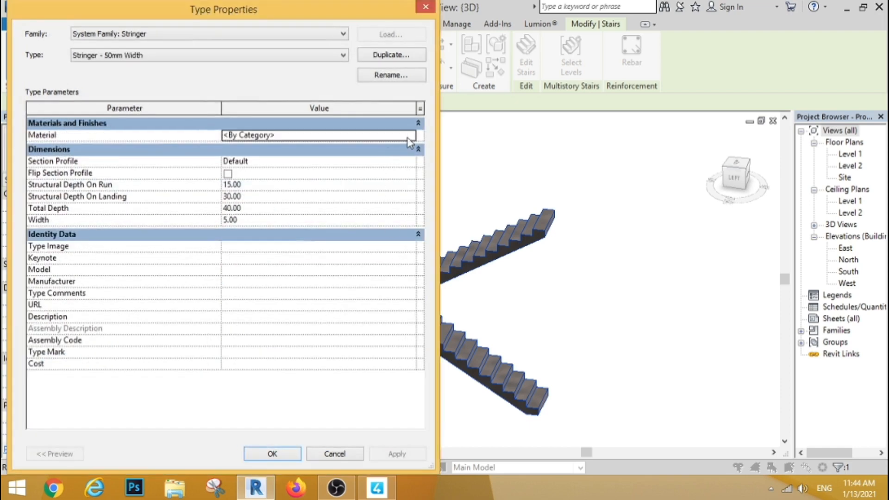
{"action": "left_click", "coordinate": [410, 136]}
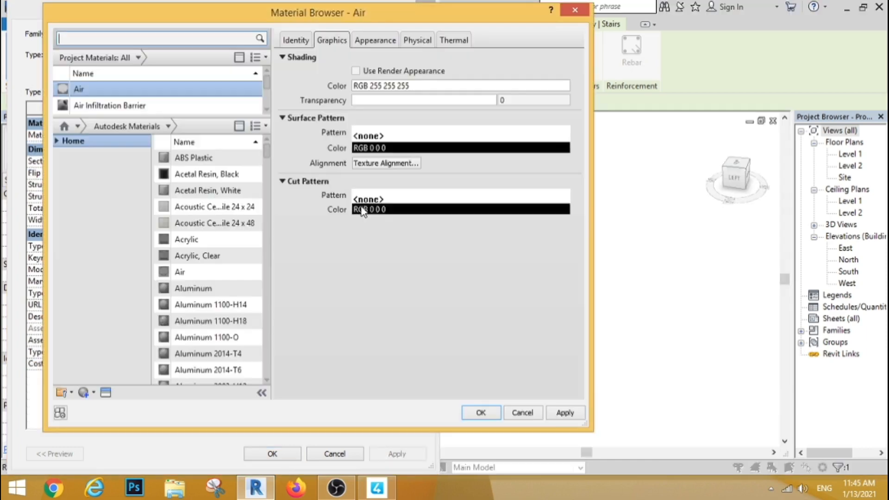
{"action": "scroll", "coordinate": [66, 101], "scroll_direction": "down", "scroll_amount": 1}
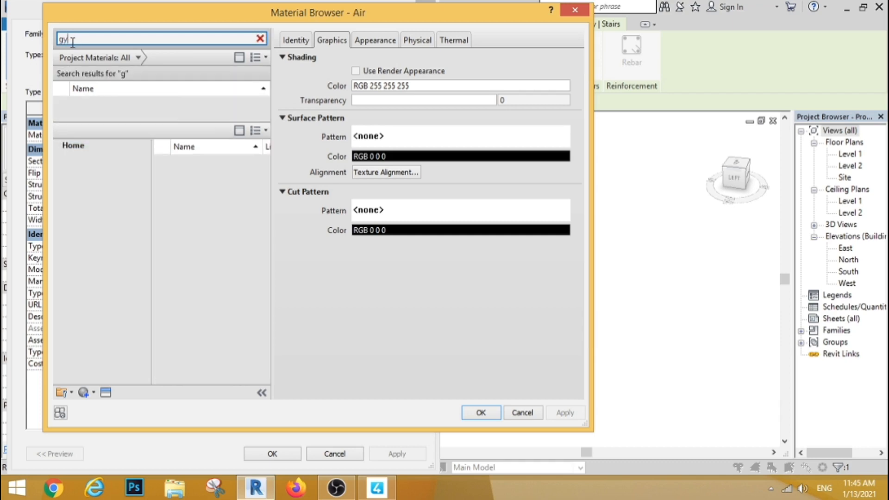
{"action": "left_click", "coordinate": [116, 104]}
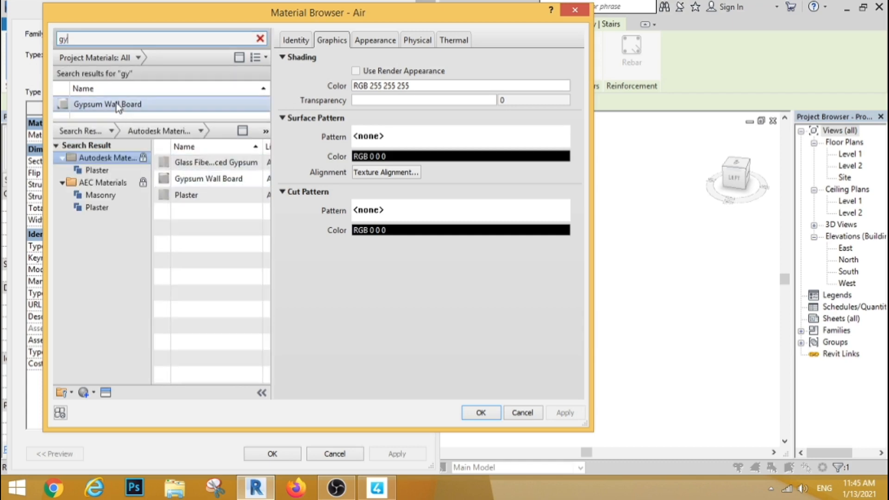
{"action": "left_click", "coordinate": [478, 413]}
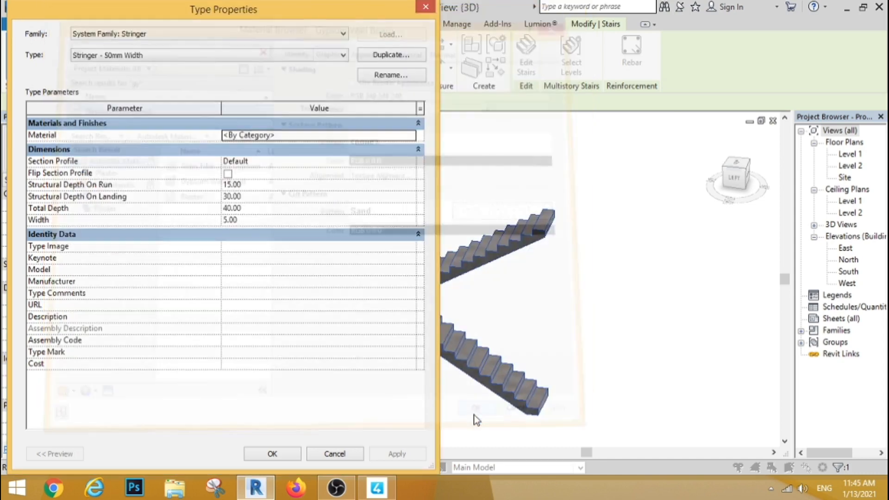
Step: Set the stringer type's total depth to 110 cm and accept its properties
{"action": "left_click", "coordinate": [307, 207]}
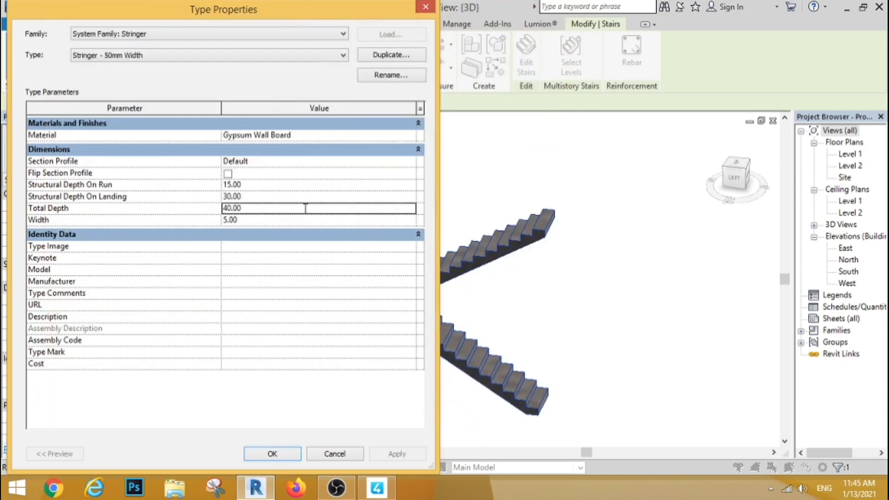
{"action": "type", "text": "11"}
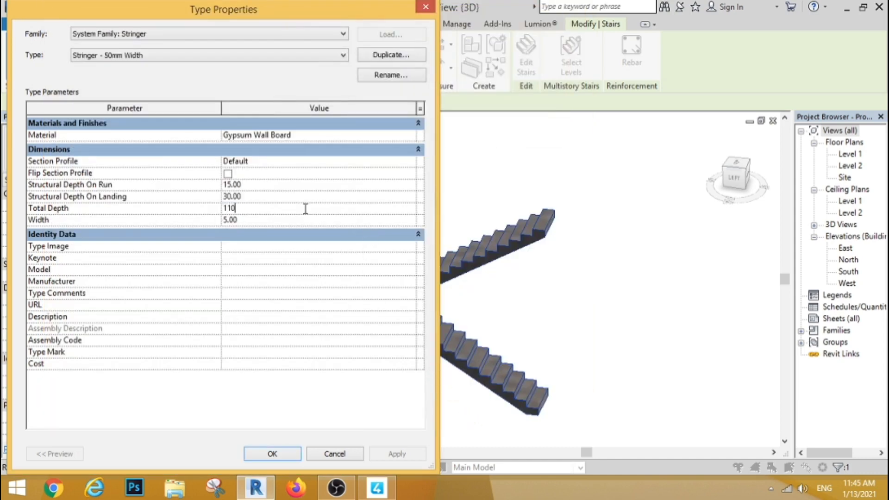
{"action": "type", "text": "00"}
{"action": "left_click", "coordinate": [247, 221]}
{"action": "left_click", "coordinate": [272, 455]}
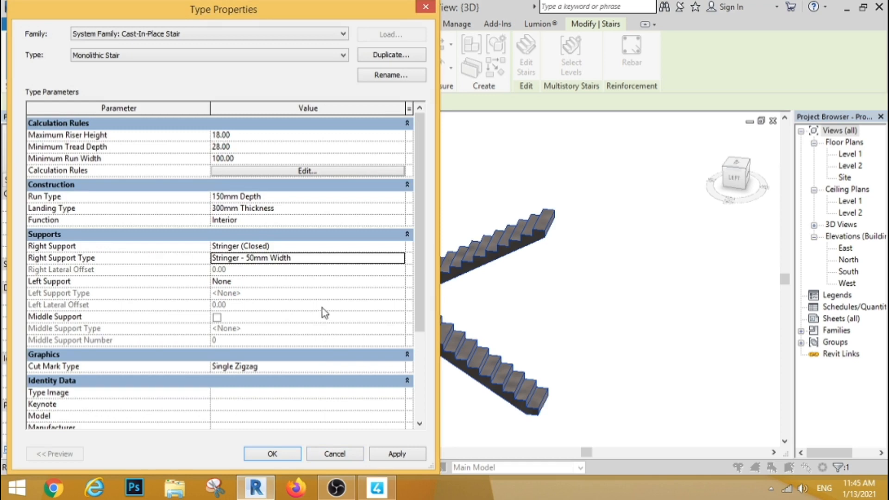
Step: Set the stair type's left support to Stringer (Closed), apply the type changes and deselect the stair
{"action": "left_click", "coordinate": [397, 283]}
{"action": "left_click", "coordinate": [266, 303]}
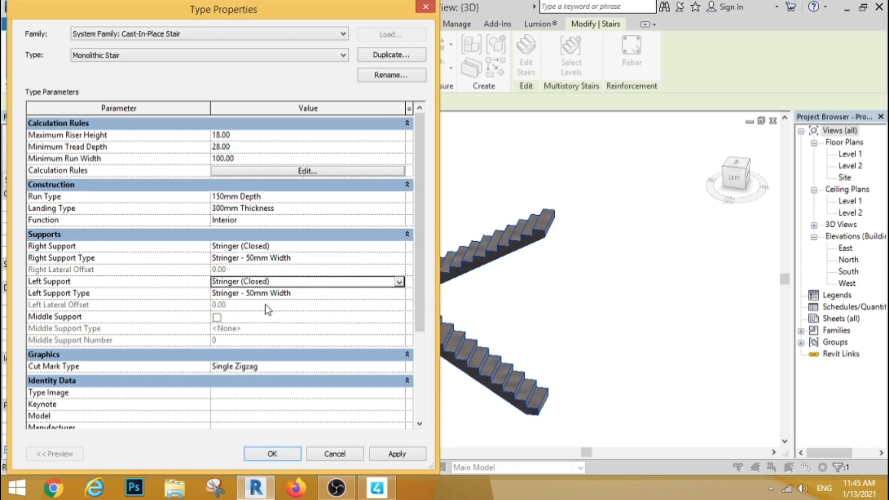
{"action": "left_click", "coordinate": [389, 456]}
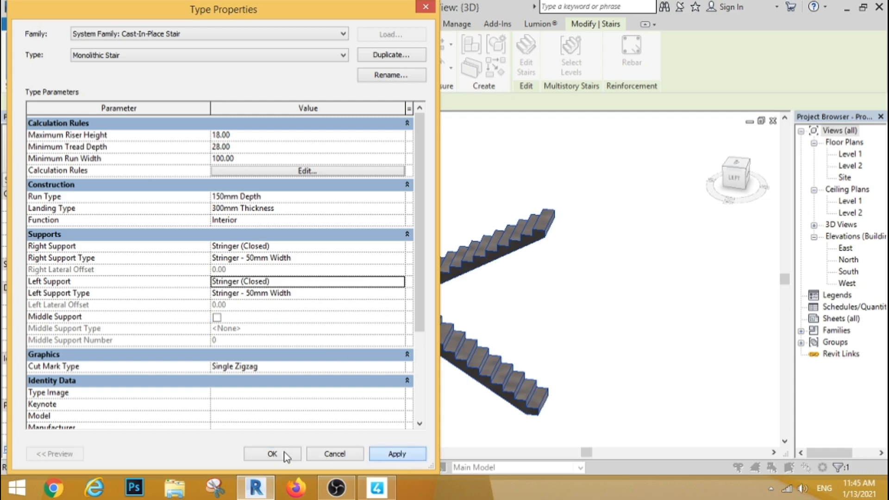
{"action": "left_click", "coordinate": [272, 454]}
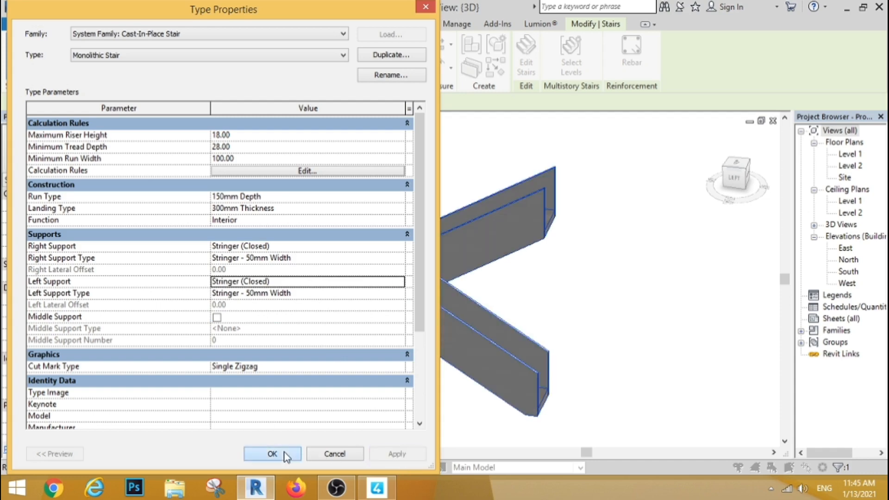
{"action": "left_click", "coordinate": [615, 298]}
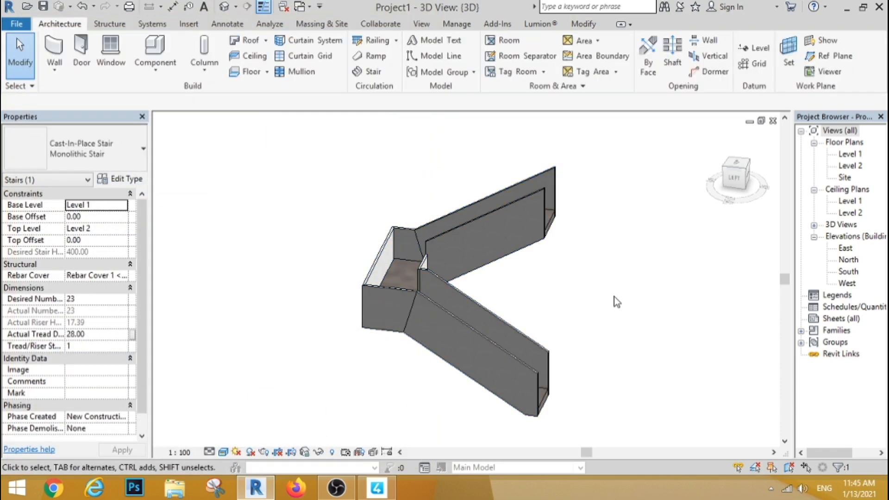
Step: On the Level 1 plan, draw a rectangle of Generic - 200mm walls about 380 by 470 cm around the stair
{"action": "middle_click_drag", "start_coordinate": [610, 270], "coordinate": [399, 296], "text": "shift"}
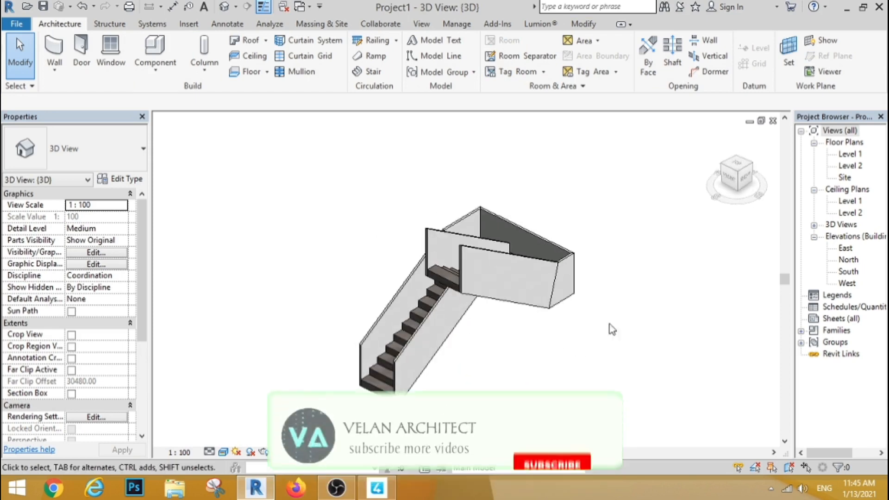
{"action": "double_click", "coordinate": [851, 154]}
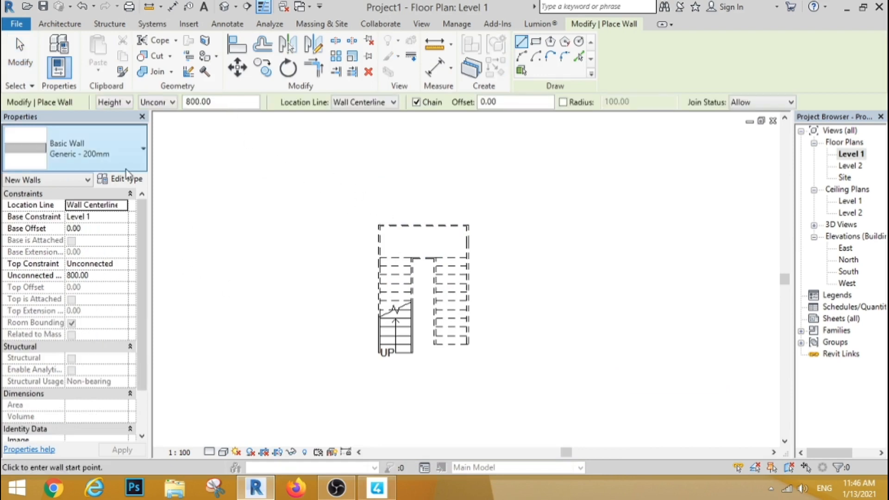
{"action": "left_click", "coordinate": [536, 43]}
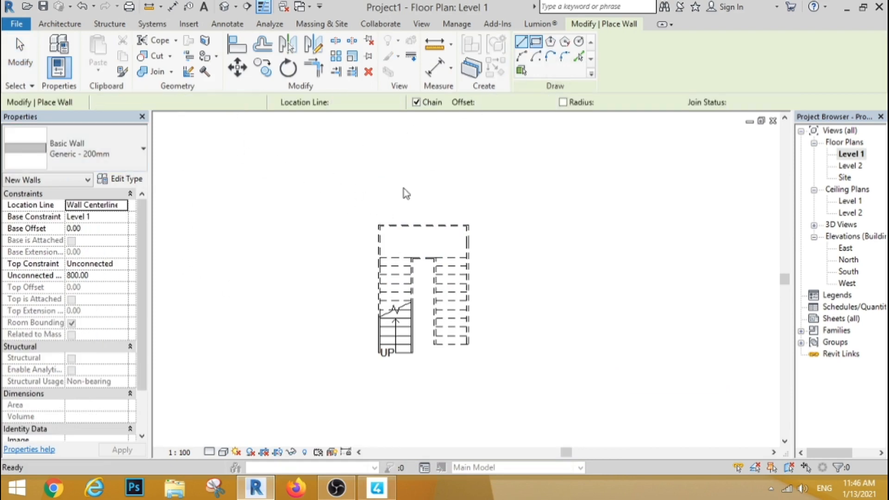
{"action": "left_click", "coordinate": [365, 215]}
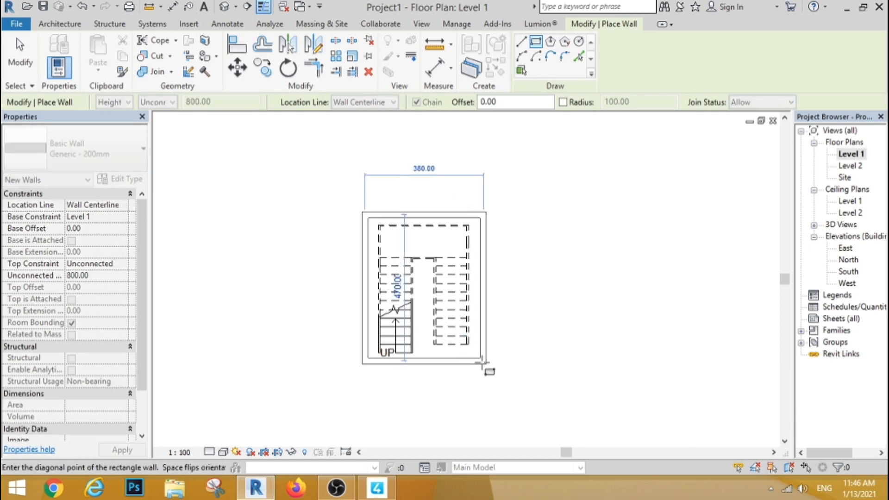
{"action": "left_click", "coordinate": [482, 361]}
{"action": "left_click", "coordinate": [27, 62]}
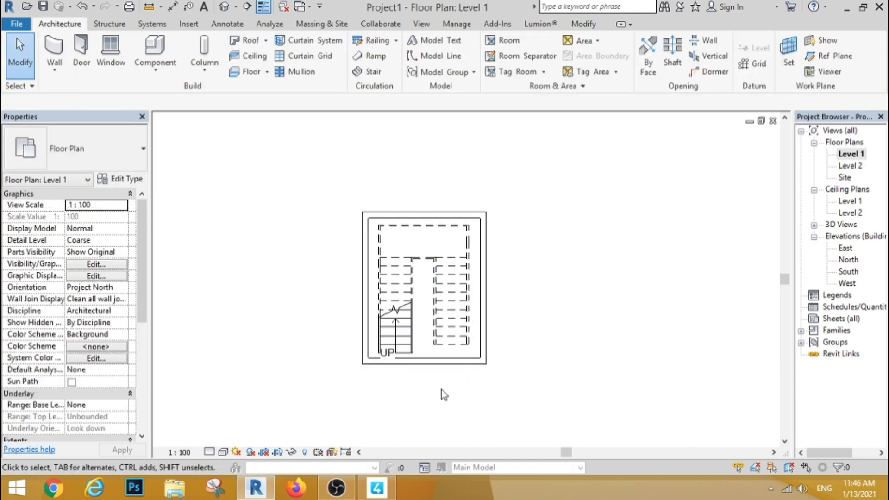
Step: Delete the wall across the stair's entrance side and the UP stair path annotation
{"action": "scroll", "coordinate": [441, 390], "scroll_direction": "up", "scroll_amount": 3}
{"action": "left_click", "coordinate": [403, 341]}
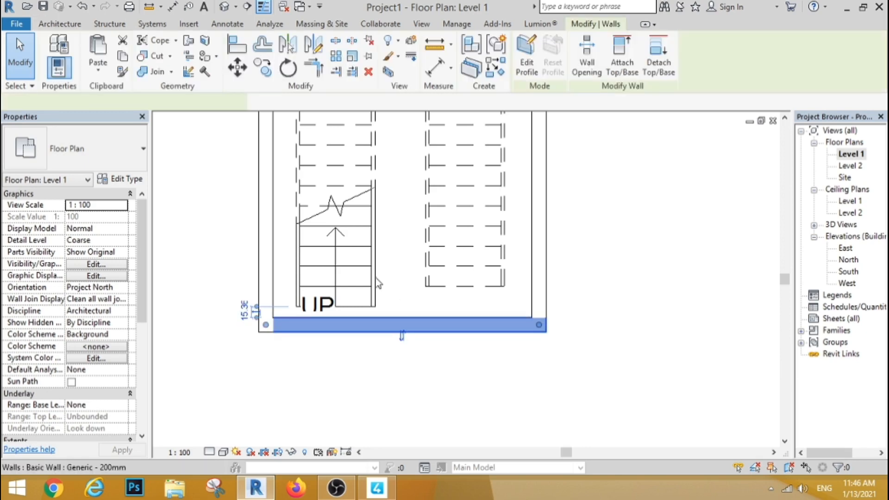
{"action": "key", "text": "Delete"}
{"action": "left_click", "coordinate": [330, 308]}
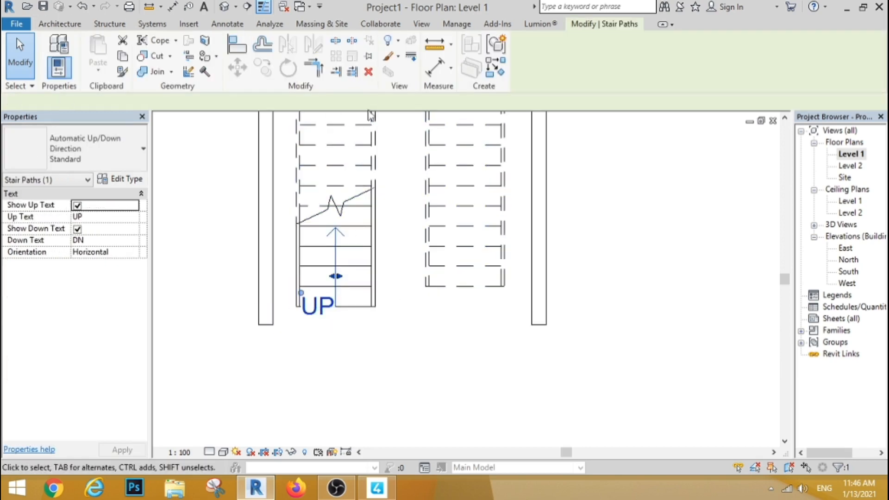
{"action": "left_click", "coordinate": [369, 71]}
Step: Align the inner faces of the back wall and both side walls with the stair's outer edges
{"action": "scroll", "coordinate": [401, 317], "scroll_direction": "down", "scroll_amount": 3}
{"action": "scroll", "coordinate": [405, 222], "scroll_direction": "up", "scroll_amount": 3}
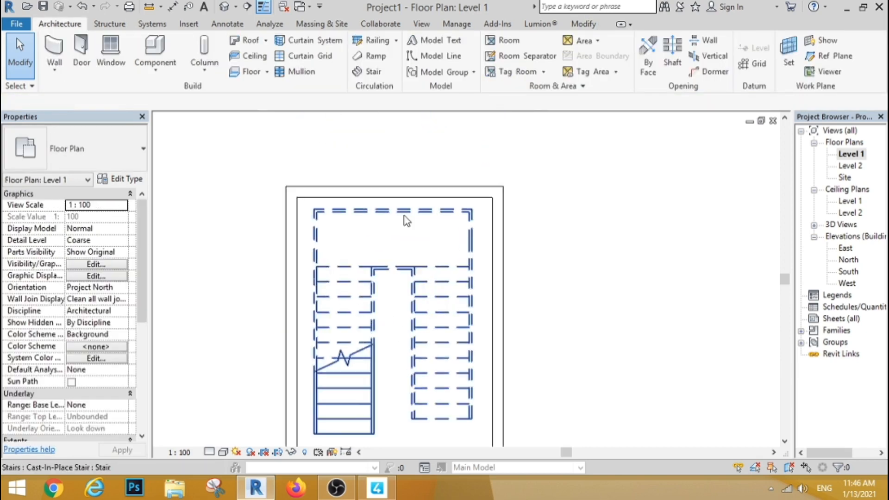
{"action": "left_click", "coordinate": [585, 24]}
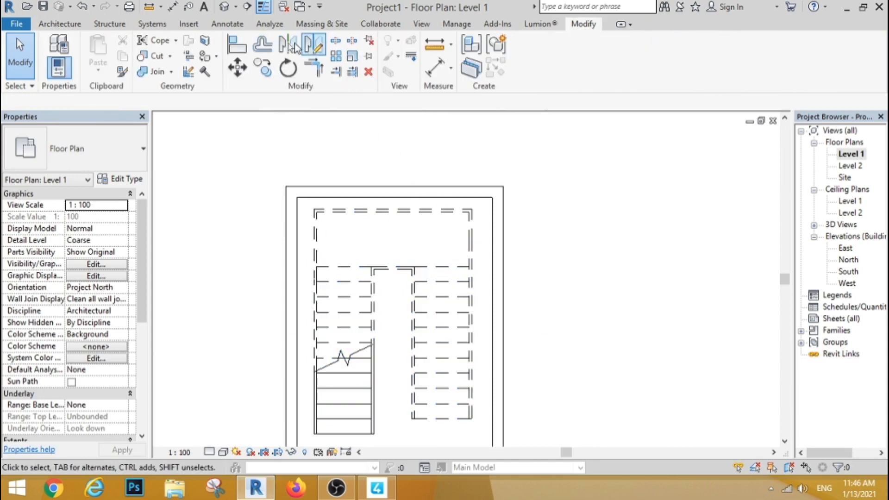
{"action": "left_click", "coordinate": [236, 44]}
{"action": "left_click", "coordinate": [384, 211]}
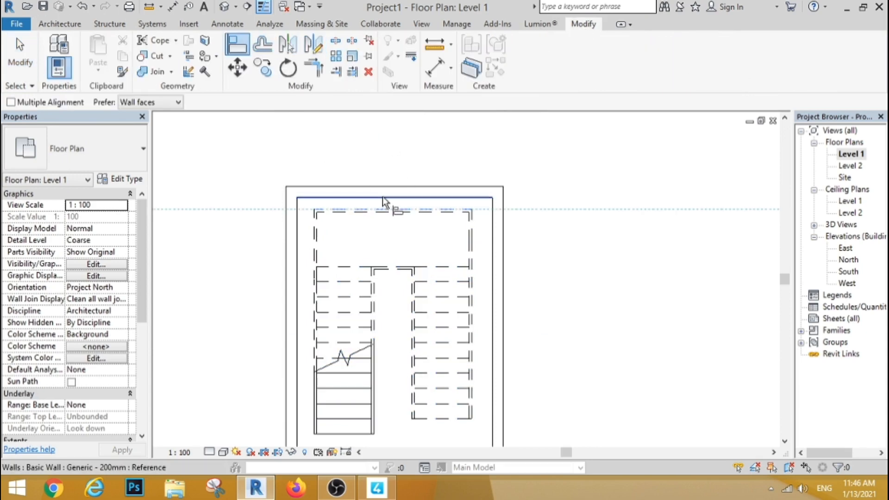
{"action": "left_click", "coordinate": [387, 199]}
{"action": "left_click", "coordinate": [314, 240]}
{"action": "left_click", "coordinate": [299, 244]}
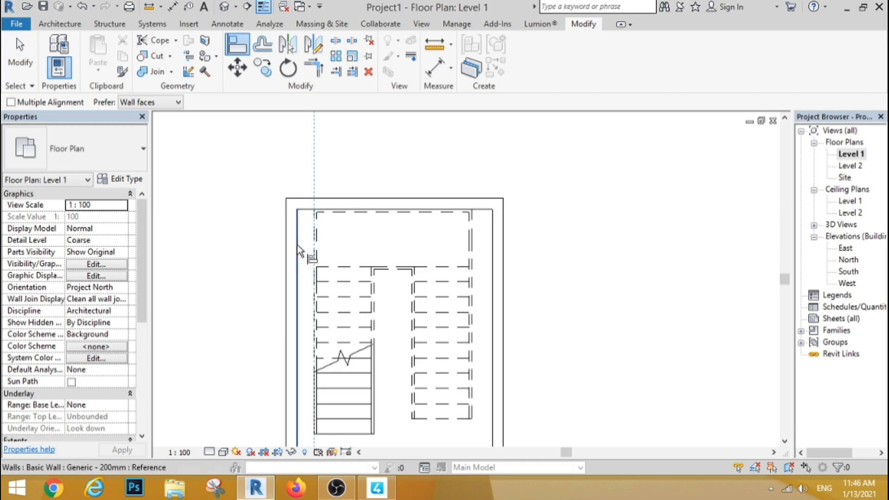
{"action": "left_click", "coordinate": [472, 250]}
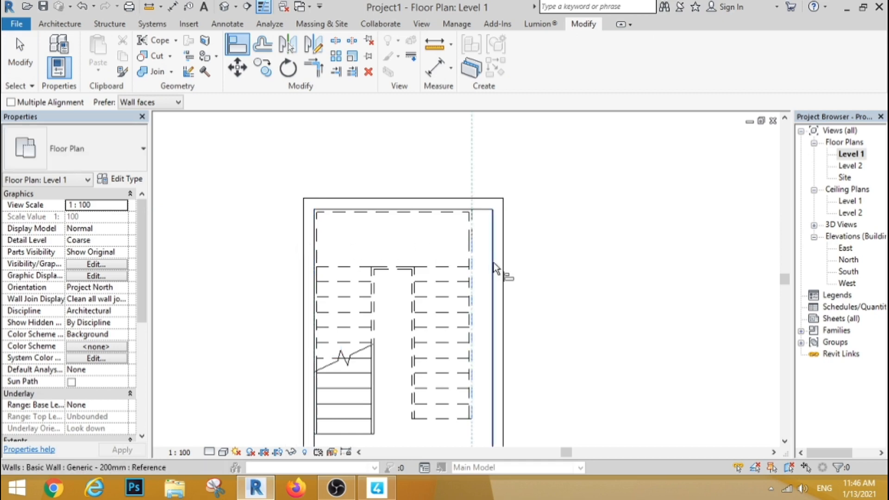
{"action": "left_click", "coordinate": [495, 260]}
Step: Align the open ends of both side walls with the front edge of the stair's first step
{"action": "scroll", "coordinate": [432, 191], "scroll_direction": "down", "scroll_amount": 2}
{"action": "scroll", "coordinate": [406, 195], "scroll_direction": "up", "scroll_amount": 8}
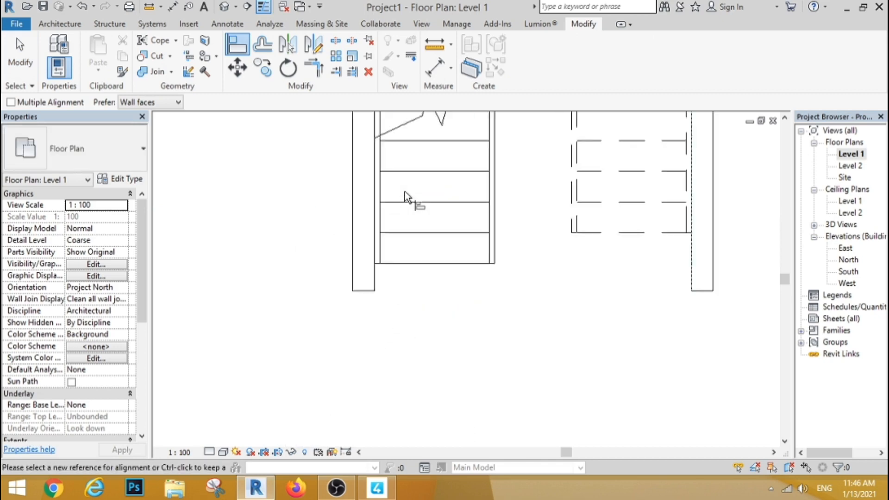
{"action": "left_click", "coordinate": [396, 317]}
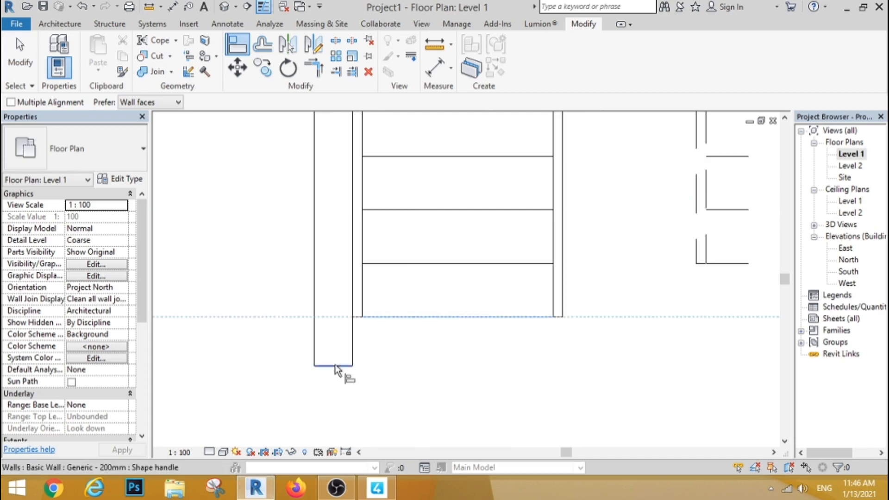
{"action": "left_click", "coordinate": [340, 366]}
{"action": "scroll", "coordinate": [299, 274], "scroll_direction": "down", "scroll_amount": 2}
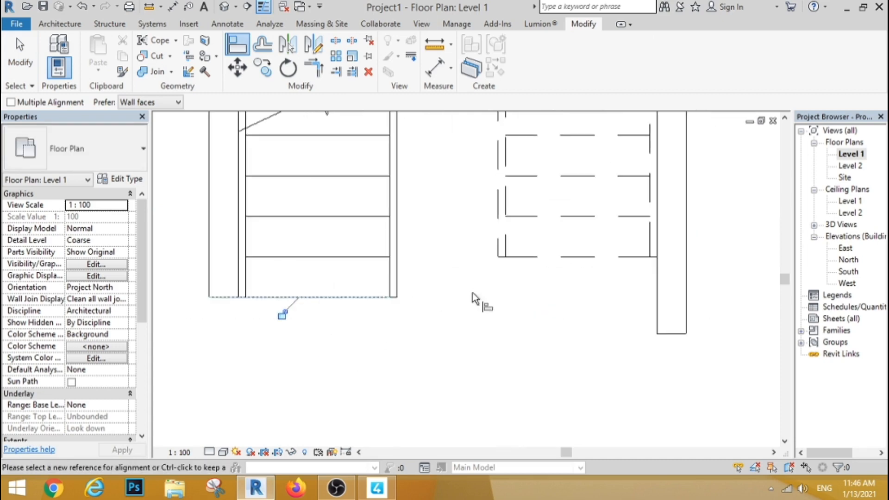
{"action": "left_click", "coordinate": [367, 298]}
{"action": "left_click", "coordinate": [672, 334]}
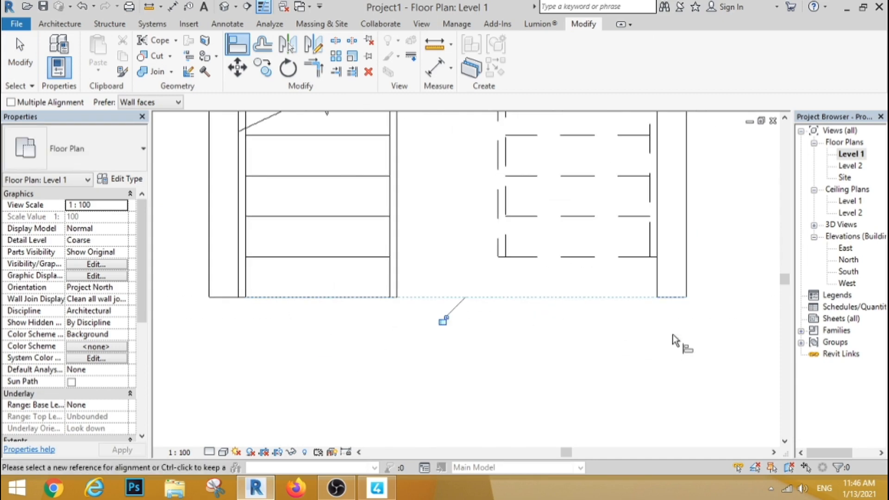
{"action": "scroll", "coordinate": [585, 313], "scroll_direction": "down", "scroll_amount": 5}
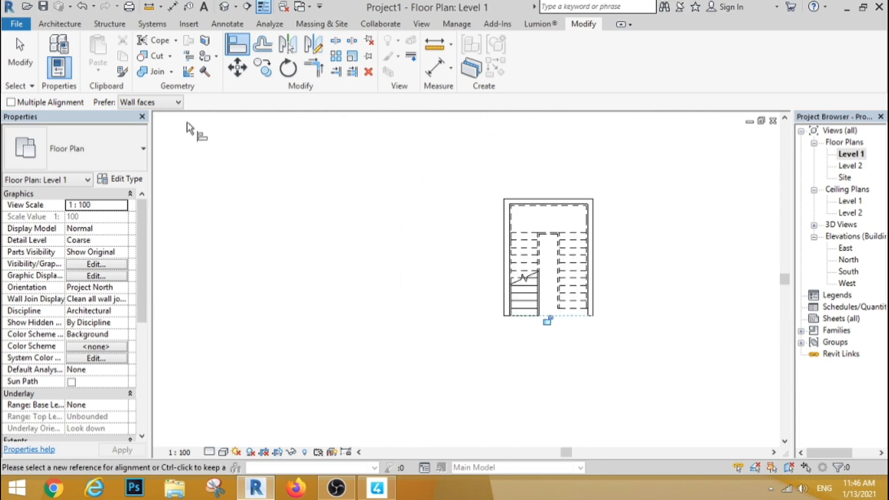
{"action": "left_click", "coordinate": [19, 55]}
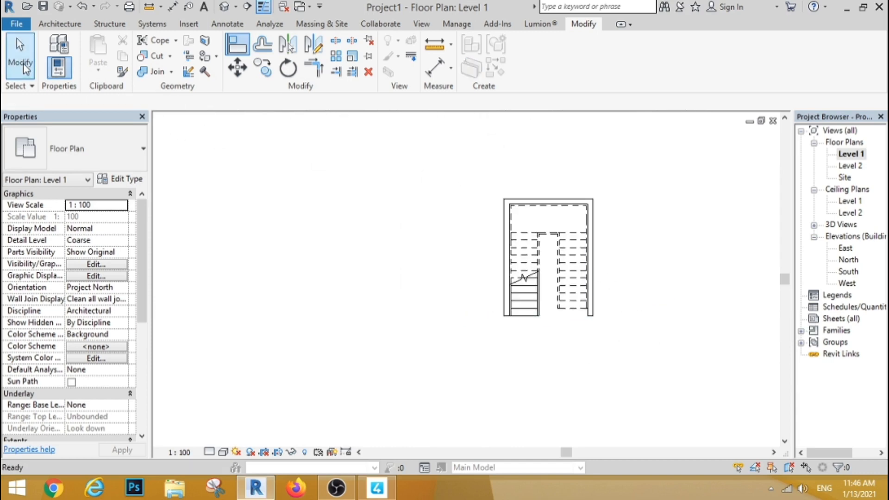
Step: Set the top constraint of all three walls to Level 2 in the South elevation
{"action": "left_click", "coordinate": [224, 8]}
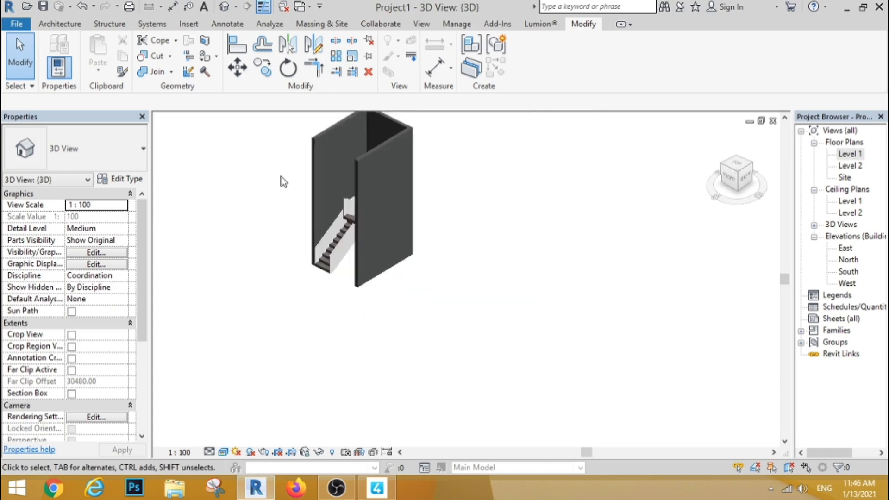
{"action": "scroll", "coordinate": [355, 244], "scroll_direction": "up", "scroll_amount": 1}
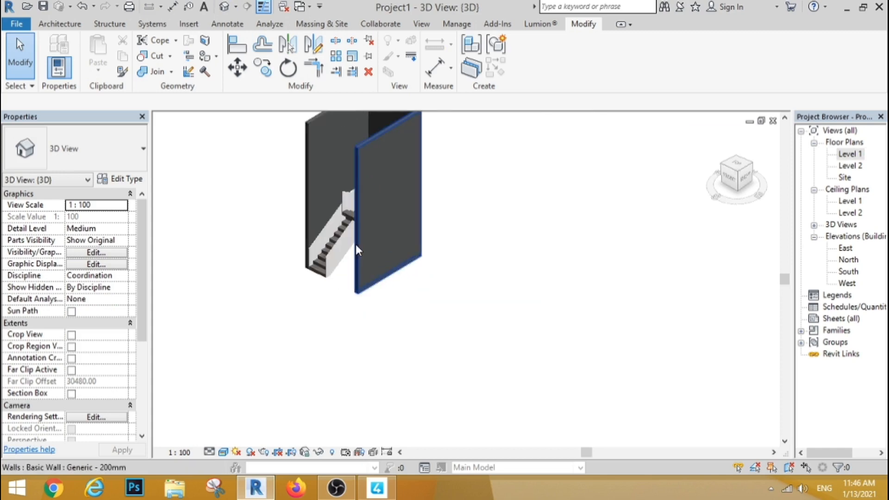
{"action": "double_click", "coordinate": [849, 272]}
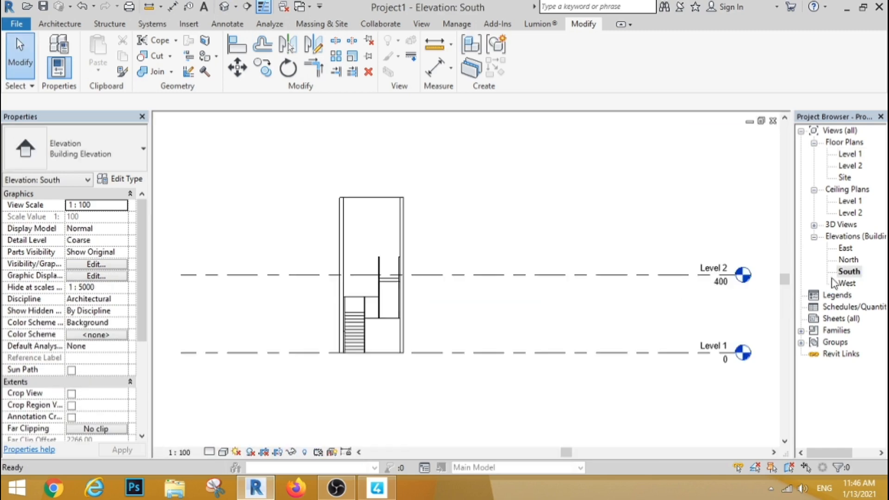
{"action": "left_click_drag", "start_coordinate": [447, 234], "coordinate": [190, 189]}
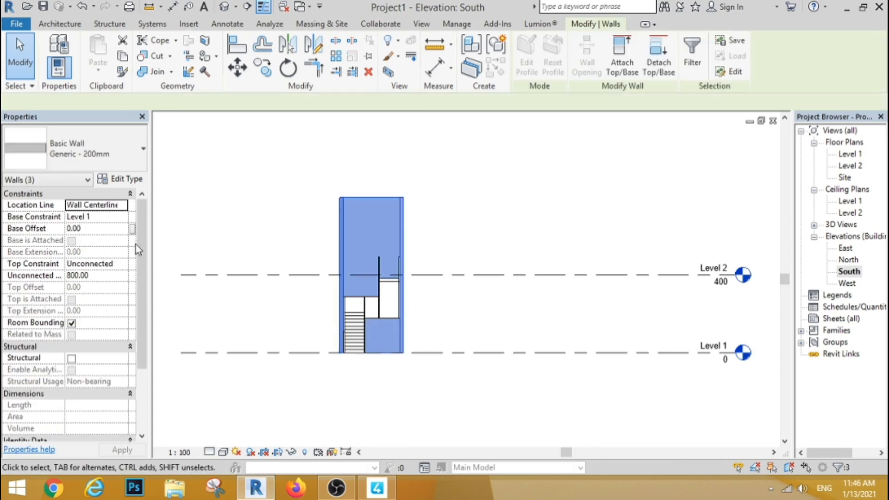
{"action": "left_click", "coordinate": [119, 265]}
{"action": "left_click", "coordinate": [105, 296]}
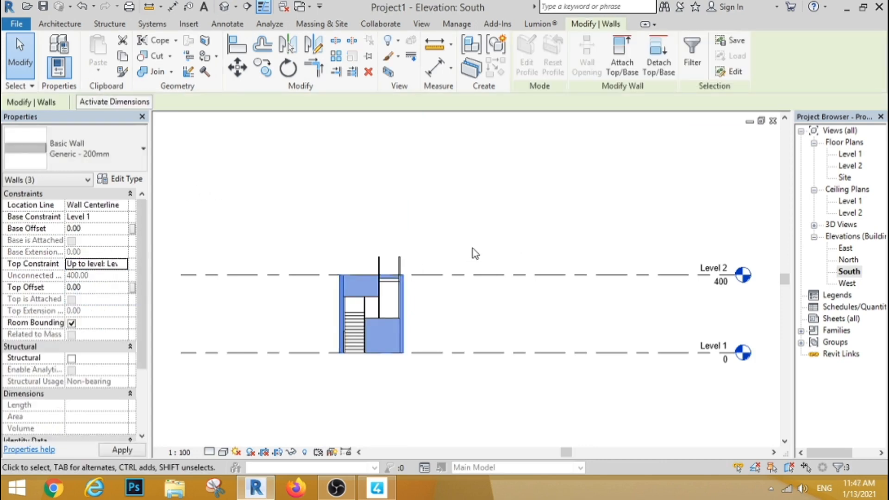
{"action": "left_click", "coordinate": [488, 243]}
Step: Set the stair type's left support to None in the 3D view, accept the type changes and deselect the stair
{"action": "left_click", "coordinate": [228, 9]}
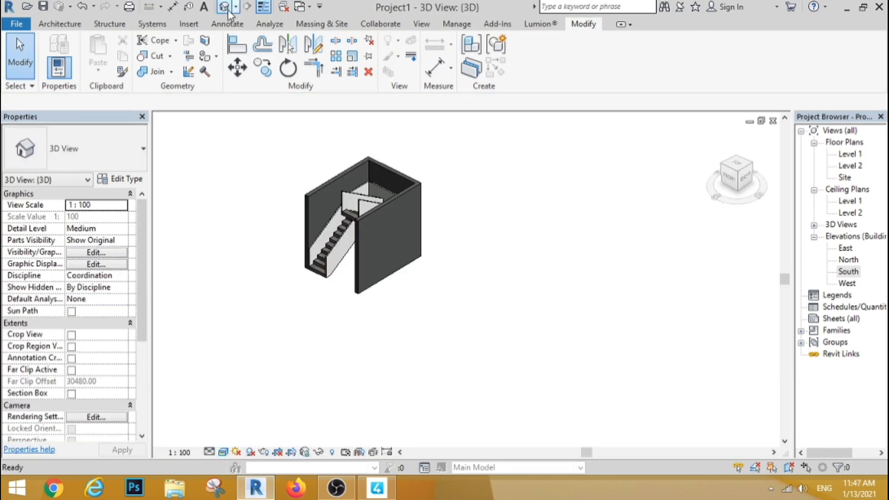
{"action": "middle_click_drag", "start_coordinate": [254, 276], "coordinate": [290, 290], "text": "shift"}
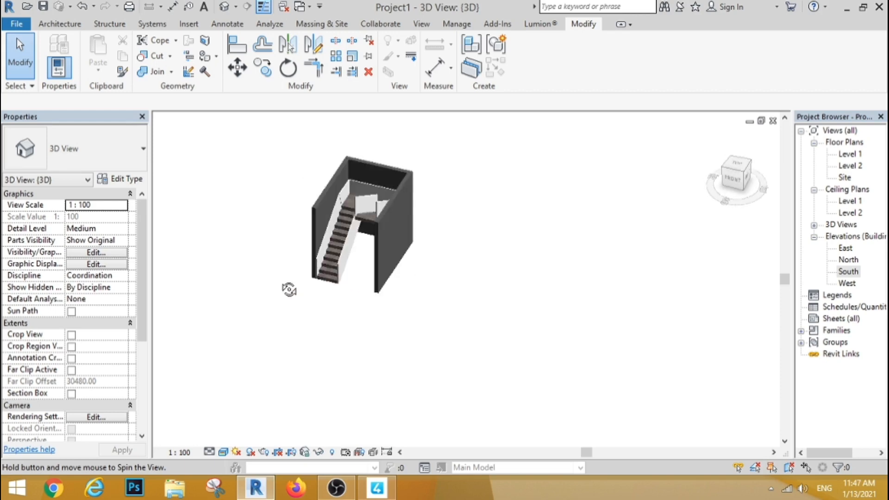
{"action": "scroll", "coordinate": [337, 269], "scroll_direction": "up", "scroll_amount": 8}
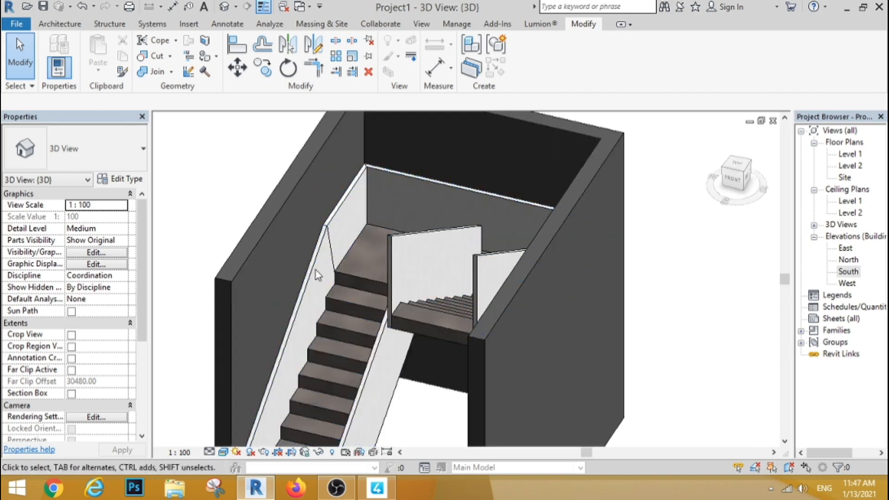
{"action": "left_click", "coordinate": [366, 296]}
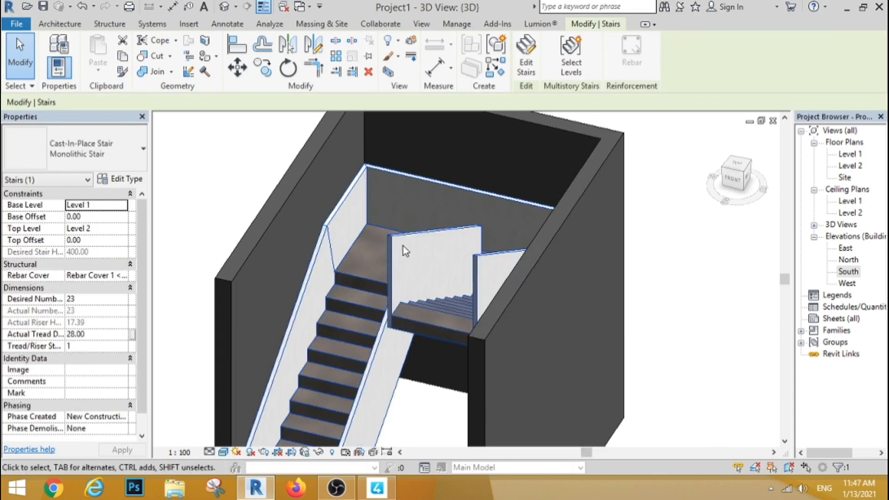
{"action": "left_click", "coordinate": [125, 181]}
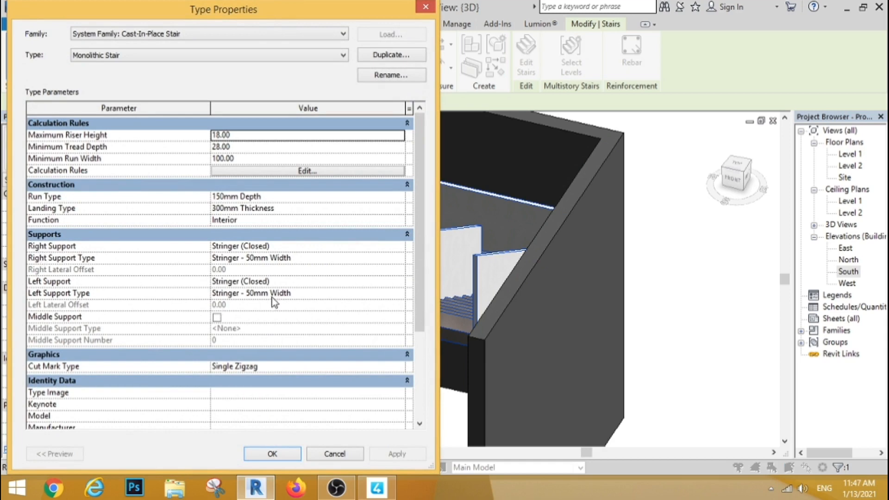
{"action": "double_click", "coordinate": [401, 284]}
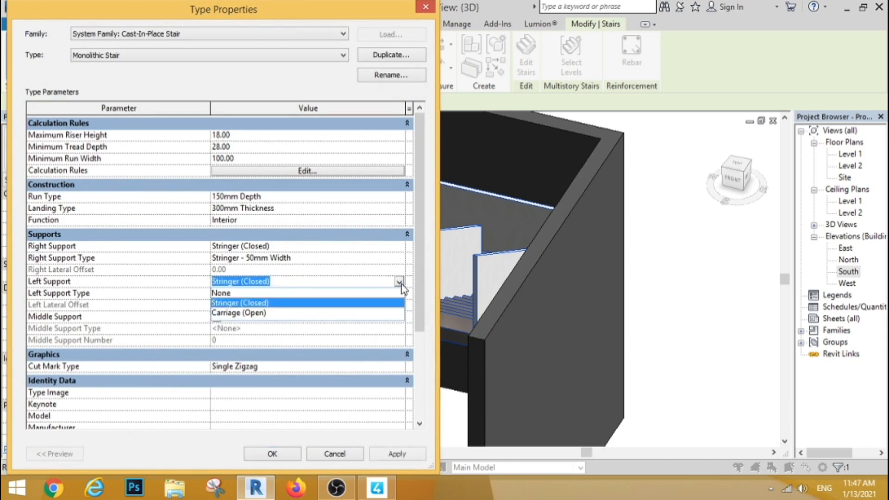
{"action": "left_click", "coordinate": [219, 294]}
{"action": "left_click", "coordinate": [396, 456]}
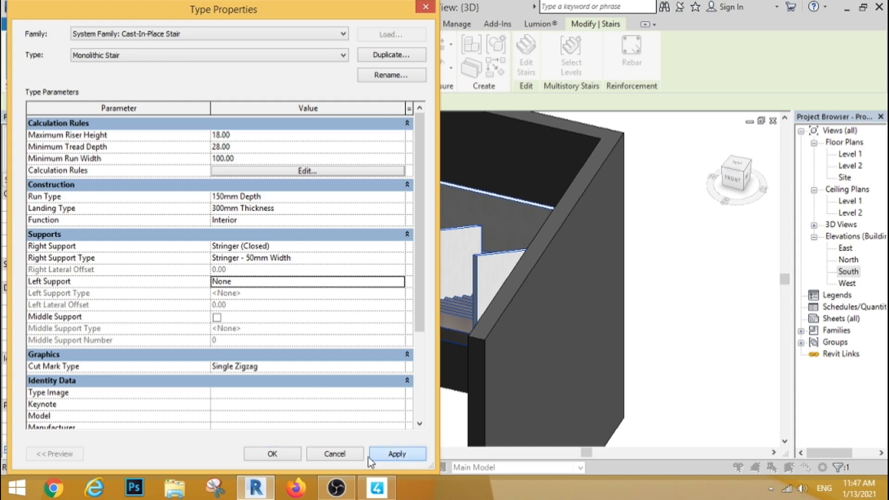
{"action": "left_click", "coordinate": [273, 456]}
{"action": "key", "text": "Escape"}
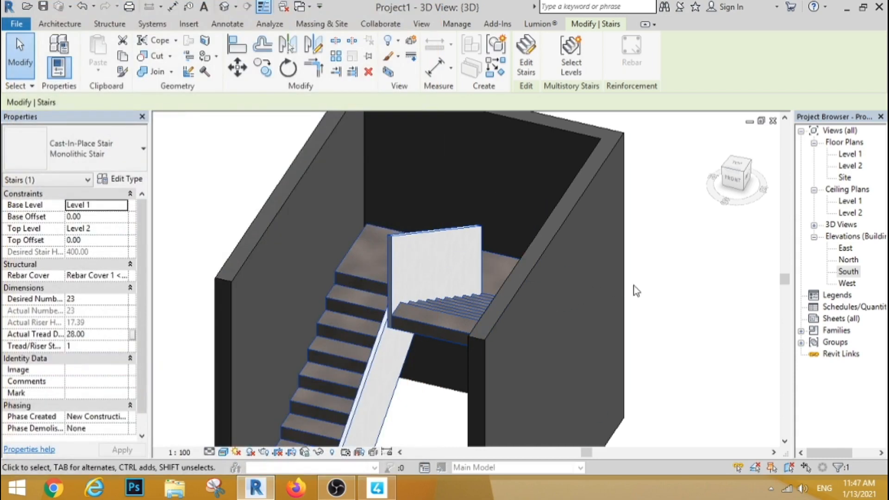
Step: Set the 3D view's model transparency to 58 in the Graphic Display Options and apply it
{"action": "scroll", "coordinate": [416, 324], "scroll_direction": "down", "scroll_amount": 3}
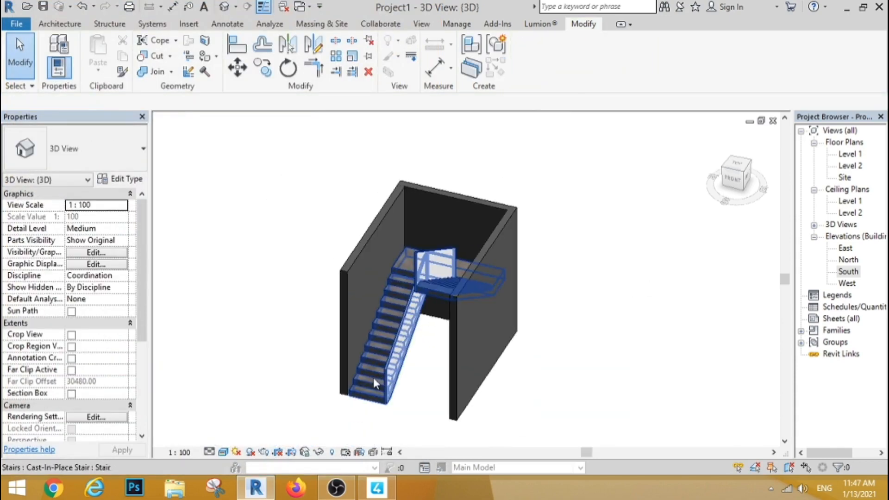
{"action": "scroll", "coordinate": [330, 392], "scroll_direction": "up", "scroll_amount": 1}
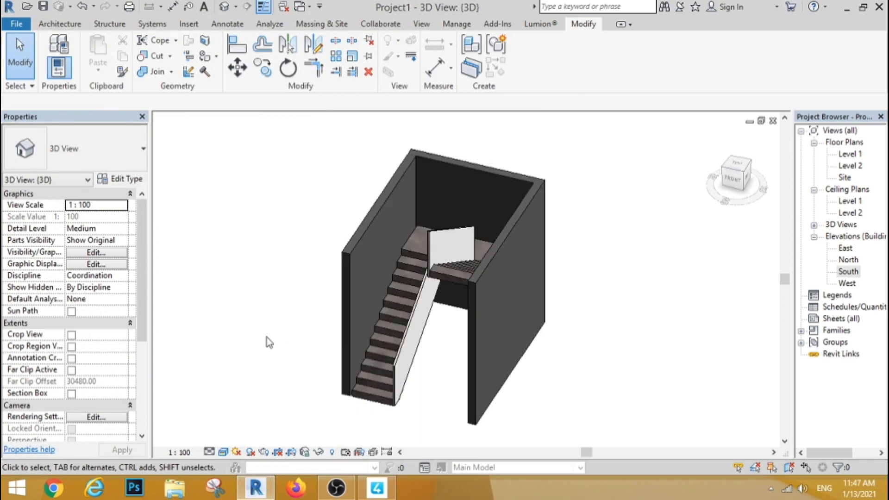
{"action": "middle_click_drag", "start_coordinate": [267, 339], "coordinate": [420, 324], "text": "shift"}
{"action": "scroll", "coordinate": [601, 229], "scroll_direction": "up", "scroll_amount": 1}
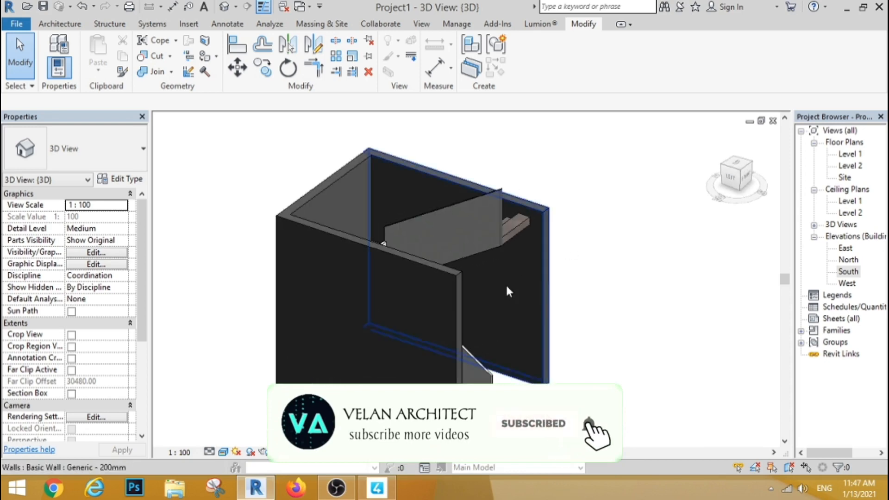
{"action": "left_click", "coordinate": [223, 453]}
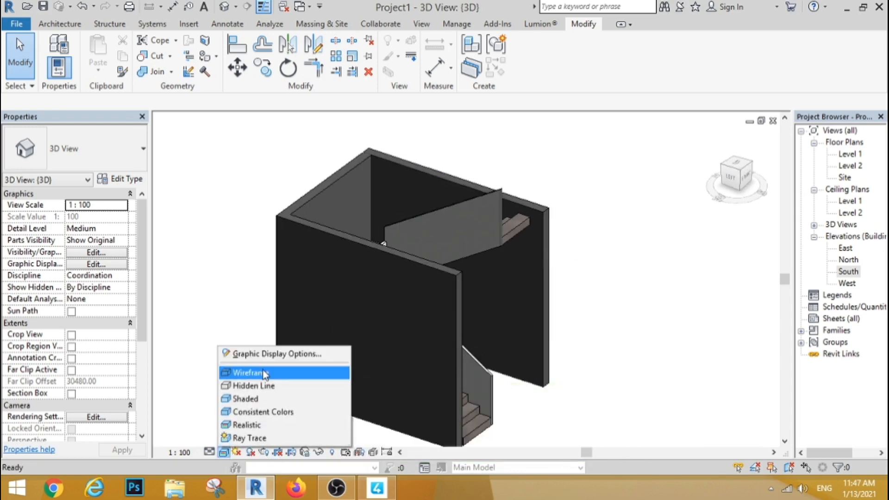
{"action": "left_click", "coordinate": [301, 353]}
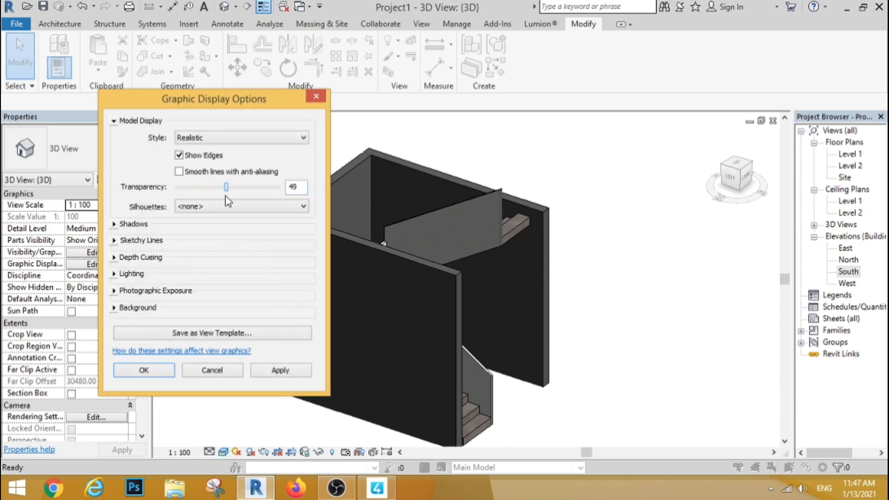
{"action": "left_click_drag", "start_coordinate": [227, 200], "coordinate": [235, 198]}
{"action": "left_click", "coordinate": [285, 371]}
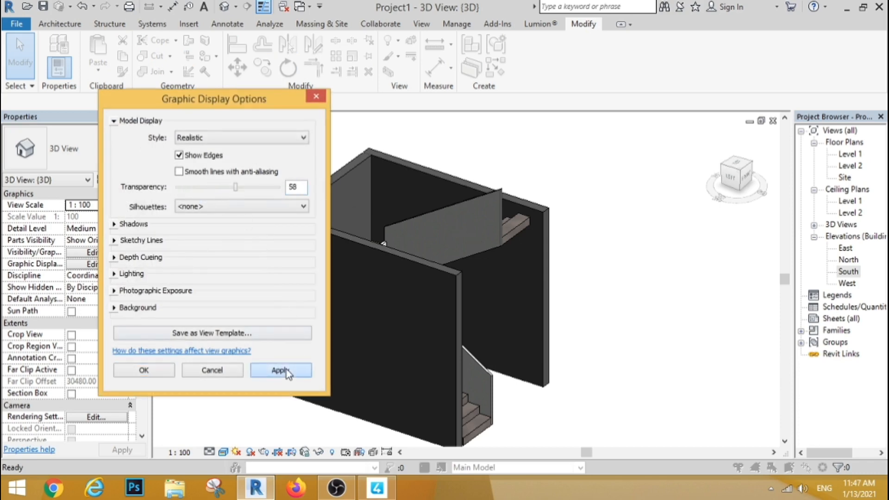